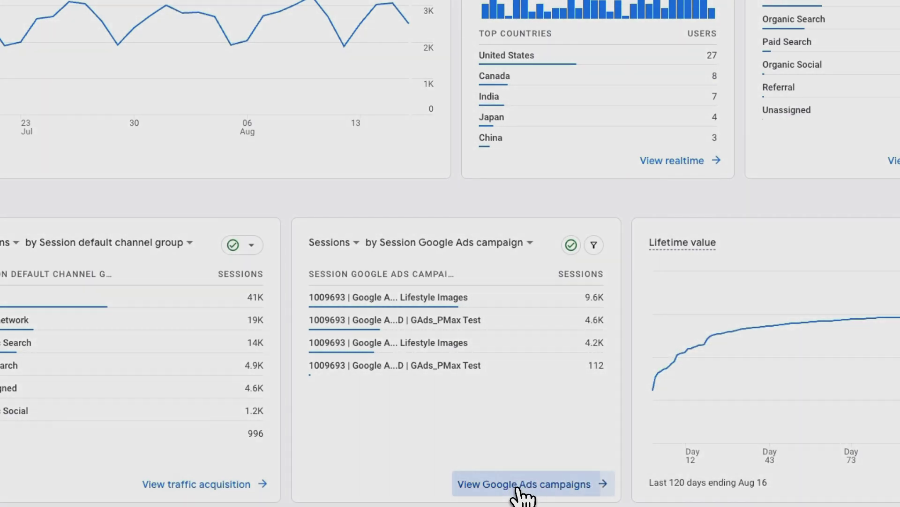
- Open the Google Ads campaigns report from the Acquisition overview card
left_click(521, 485)
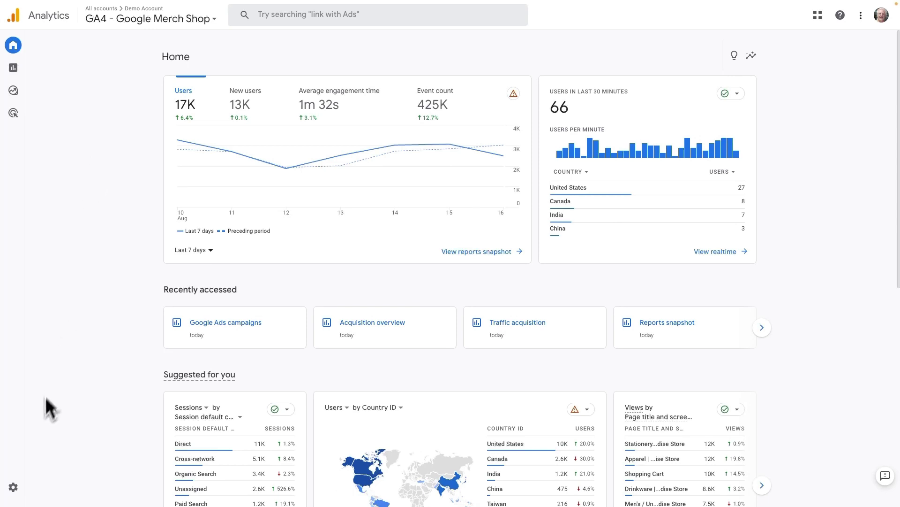
left_click(13, 487)
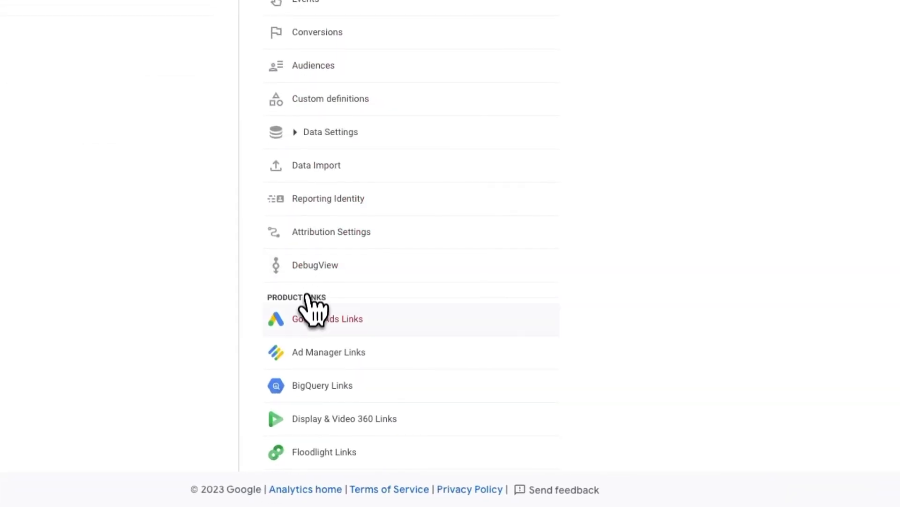
left_click(307, 323)
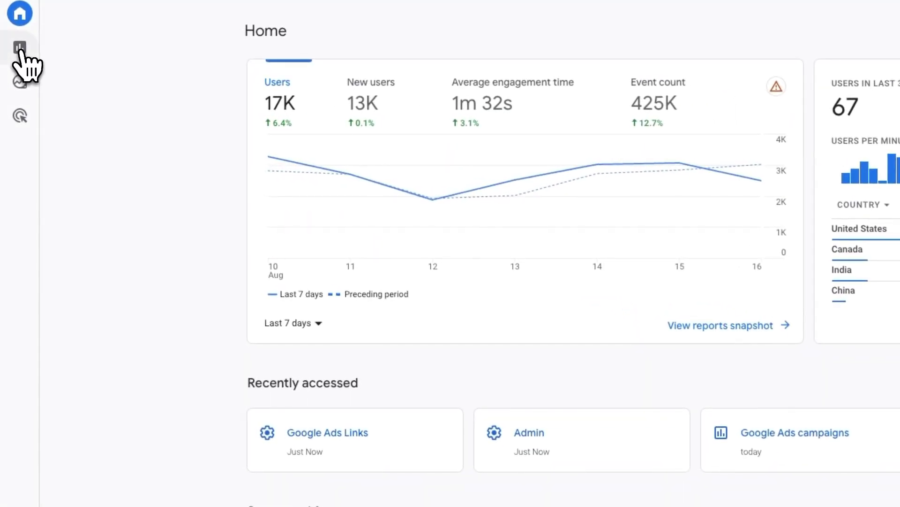
- Open Traffic acquisition by session default channel group and reveal its conversions and total revenue columns
left_click(20, 48)
left_click(65, 96)
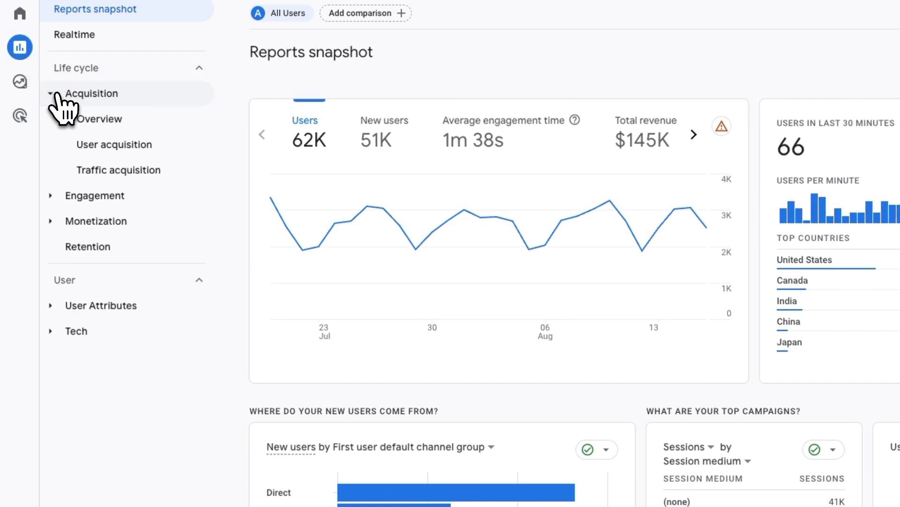
left_click(127, 171)
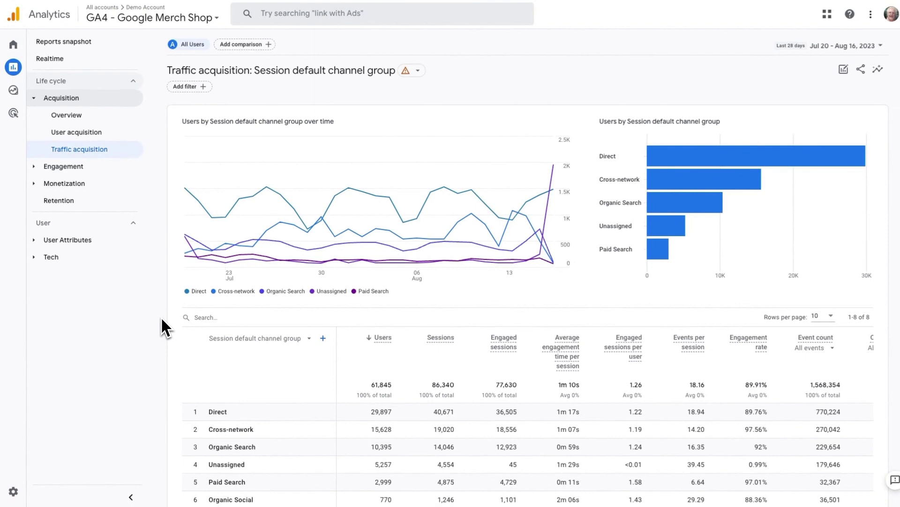
scroll(159, 316, "down", 2)
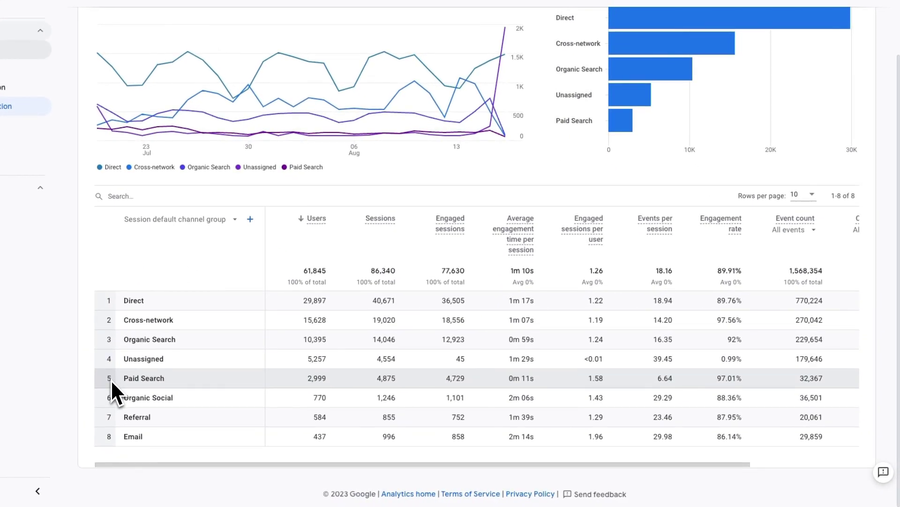
left_click_drag(137, 462, 267, 477)
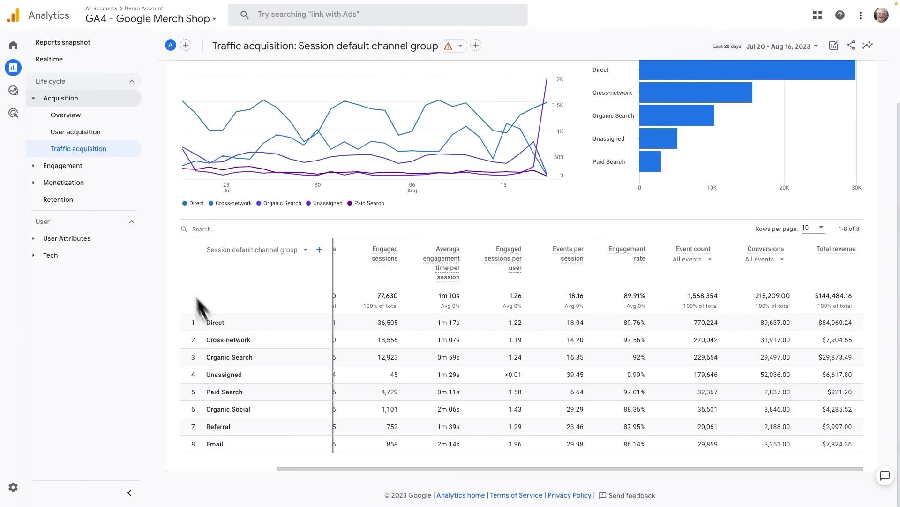
- Open the full Google Ads campaigns report, scroll to cost and revenue columns, and open the dimension dropdown
left_click(72, 115)
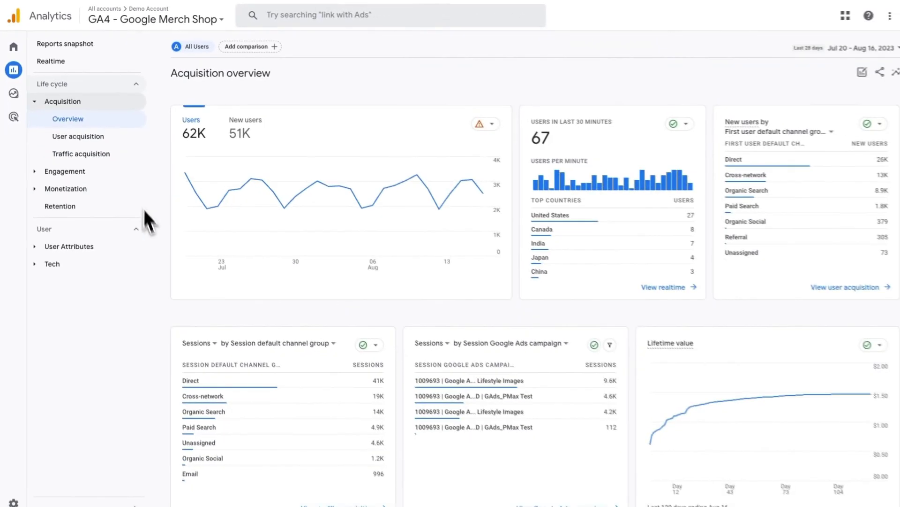
mouse_move(218, 357)
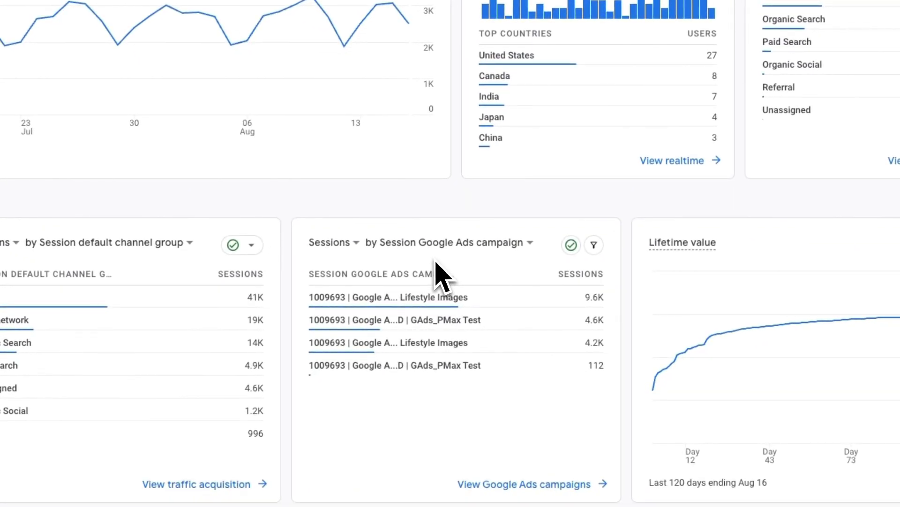
left_click(518, 487)
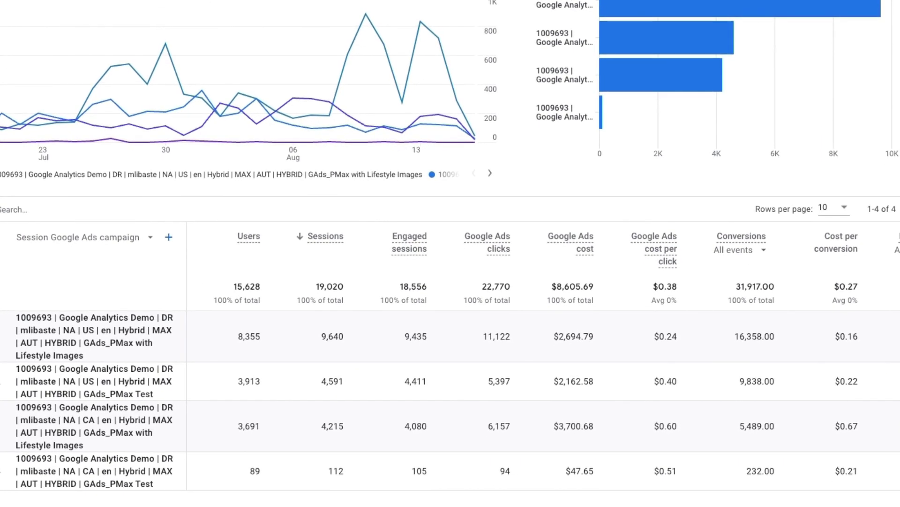
scroll(544, 352, "right", 5)
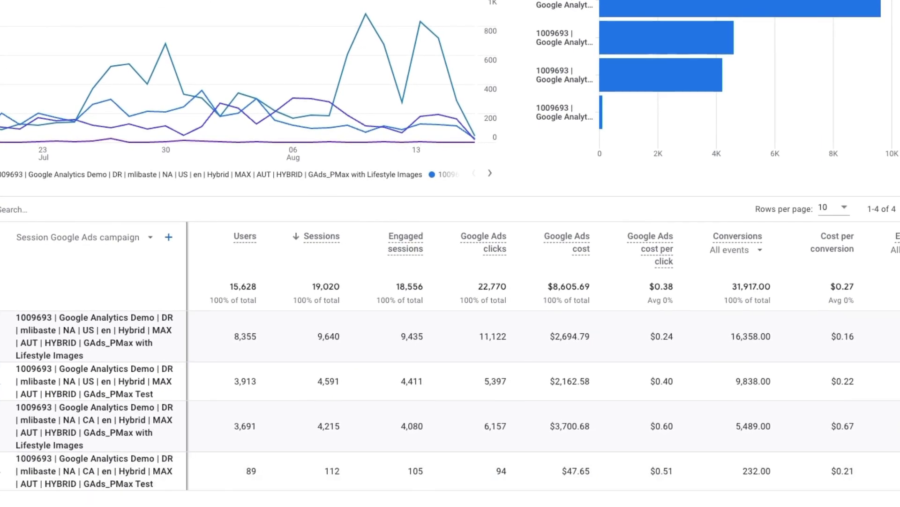
scroll(544, 352, "right", 3)
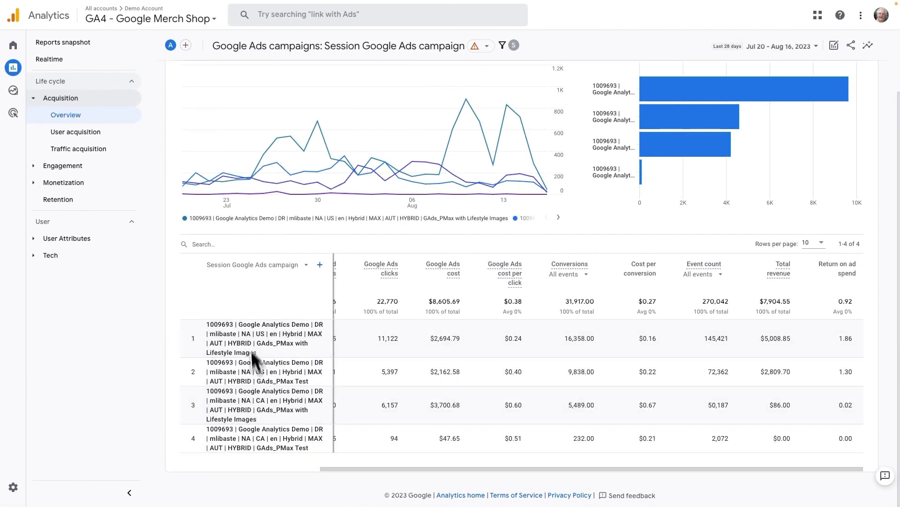
left_click(257, 266)
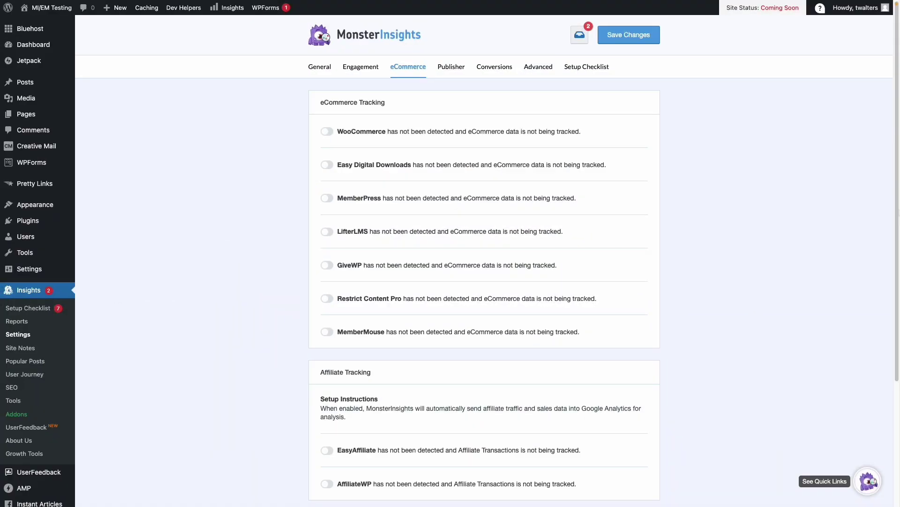
scroll(484, 261, "down", 5)
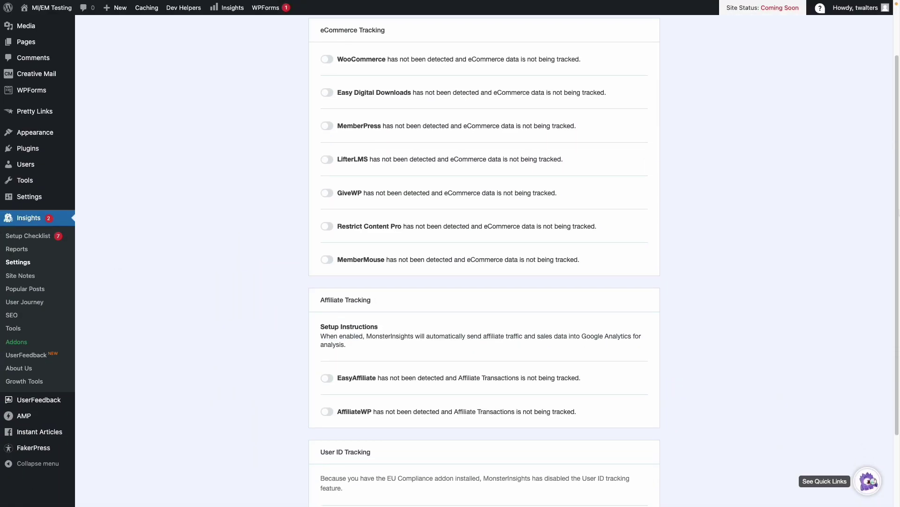
scroll(484, 261, "down", 3)
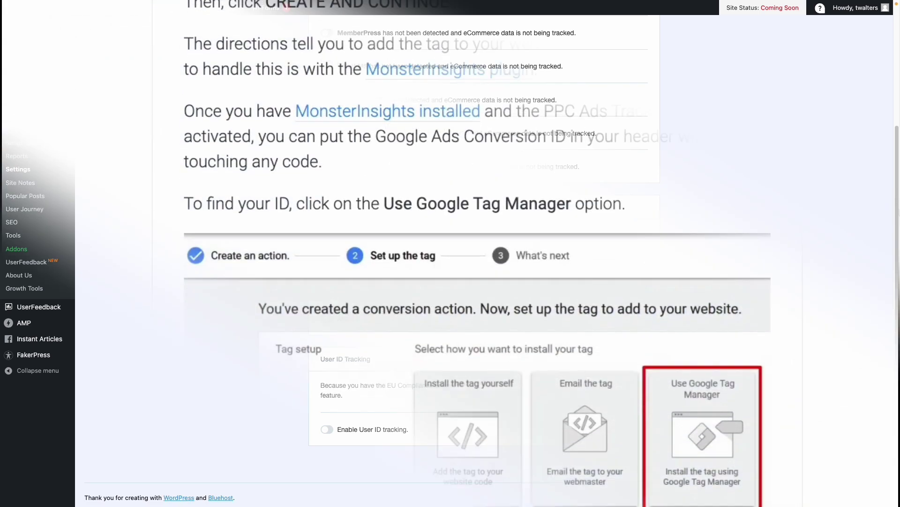
scroll(450, 253, "down", 3)
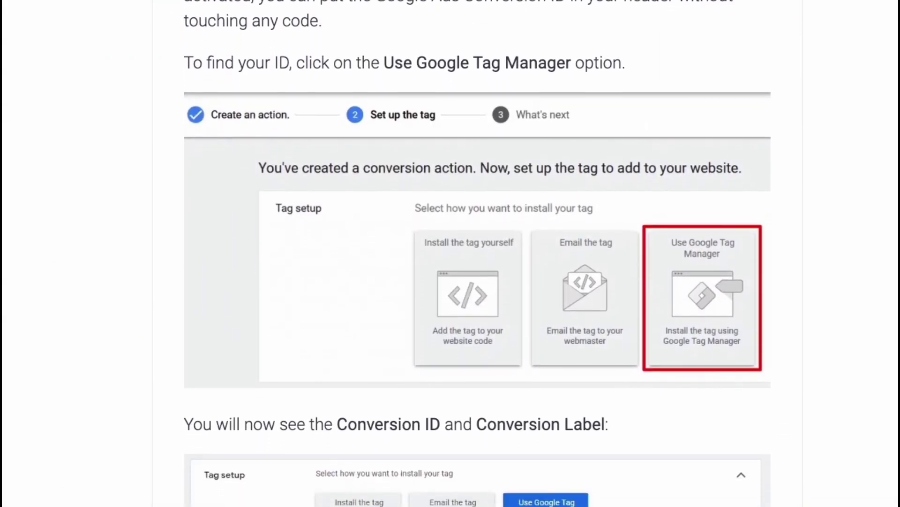
scroll(450, 253, "down", 3)
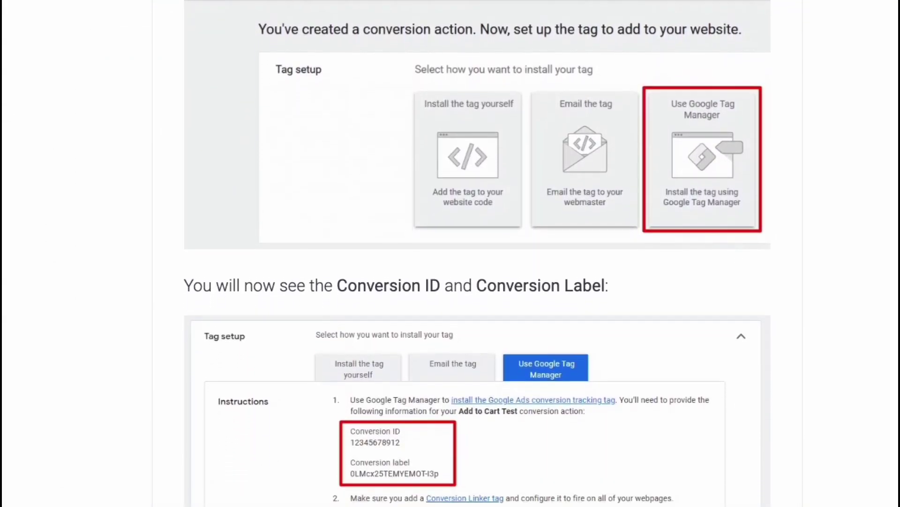
scroll(450, 253, "down", 3)
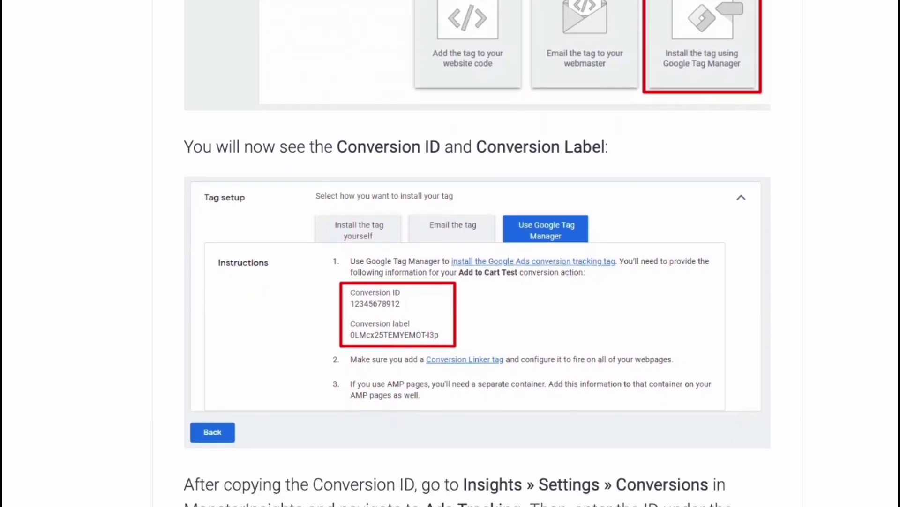
scroll(450, 254, "down", 3)
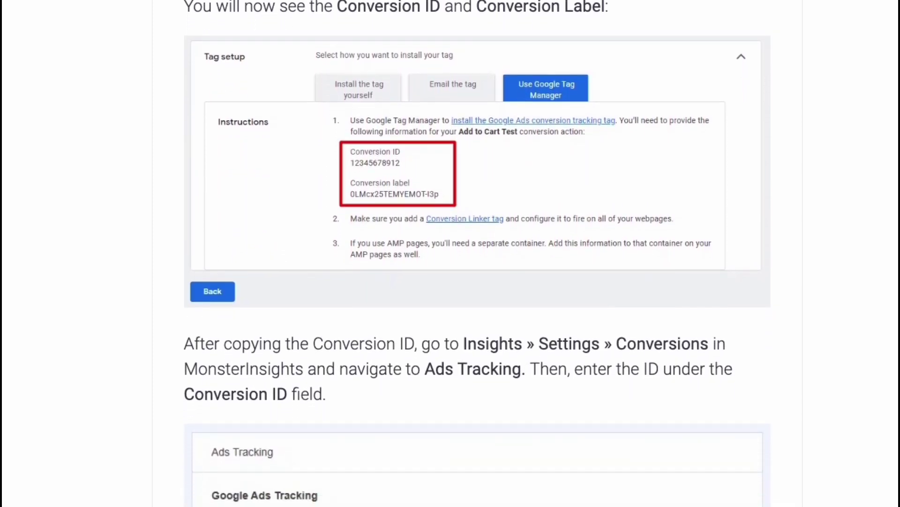
scroll(450, 253, "down", 3)
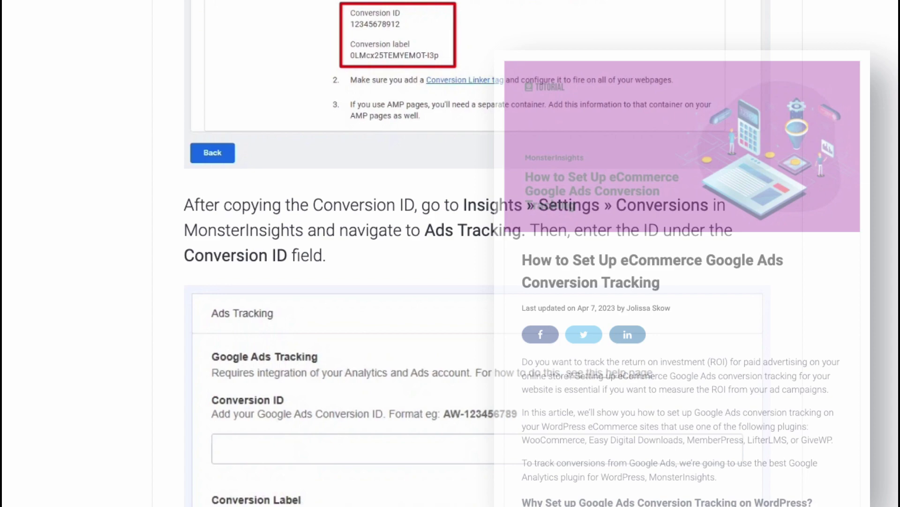
scroll(350, 254, "down", 3)
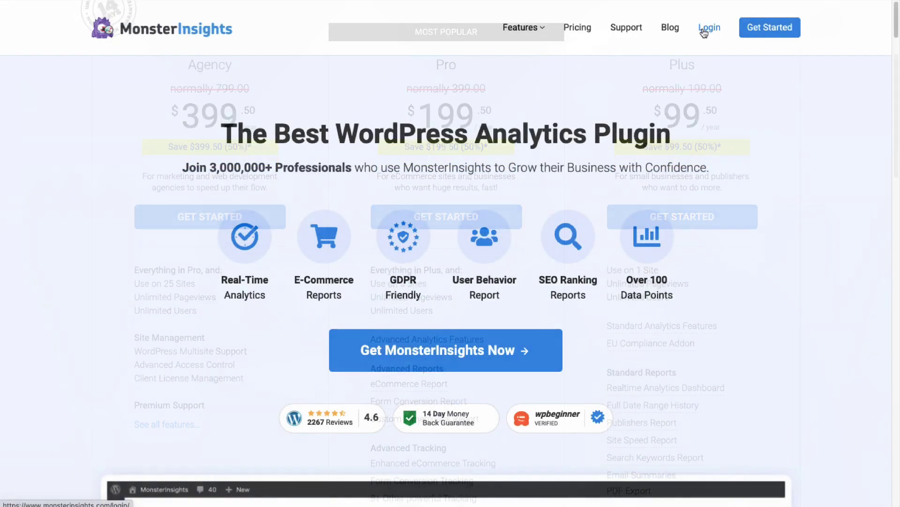
- Sign into the MonsterInsights account, download the Pro plugin zip v8.5.0, and switch to the WordPress Dashboard
left_click(709, 29)
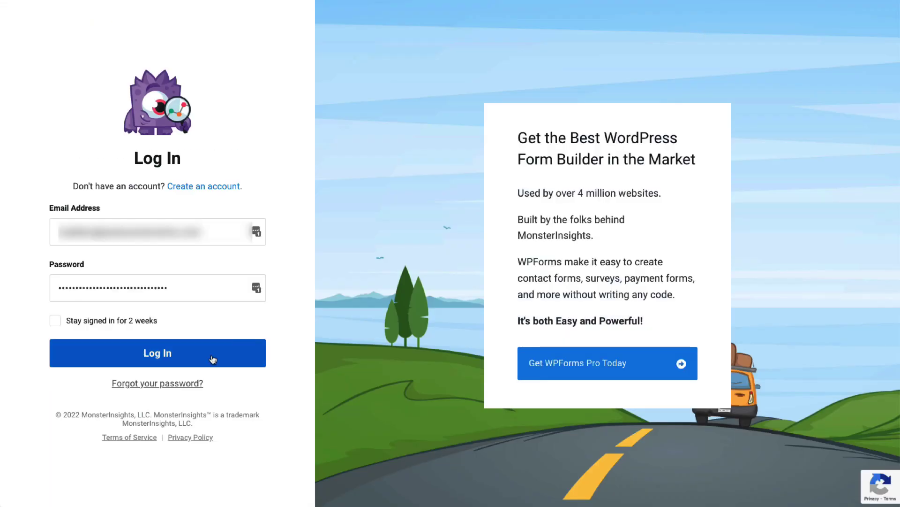
left_click(212, 359)
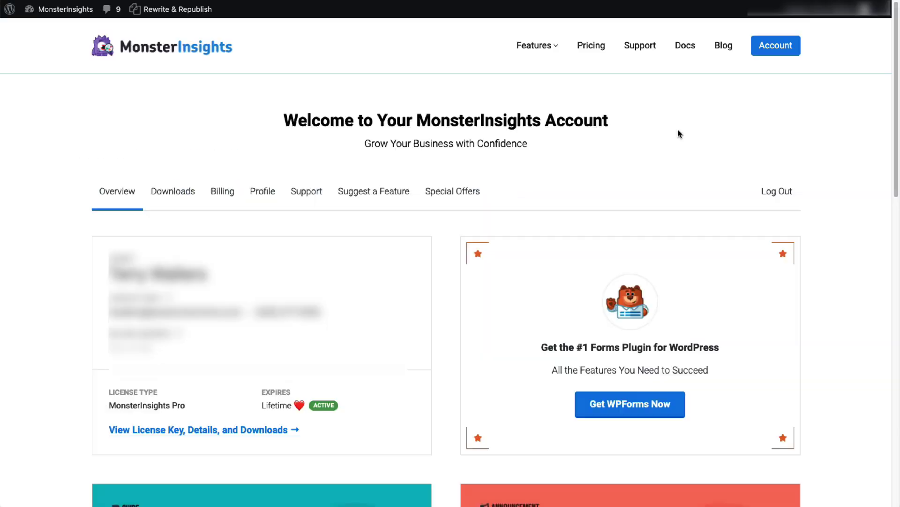
left_click(263, 432)
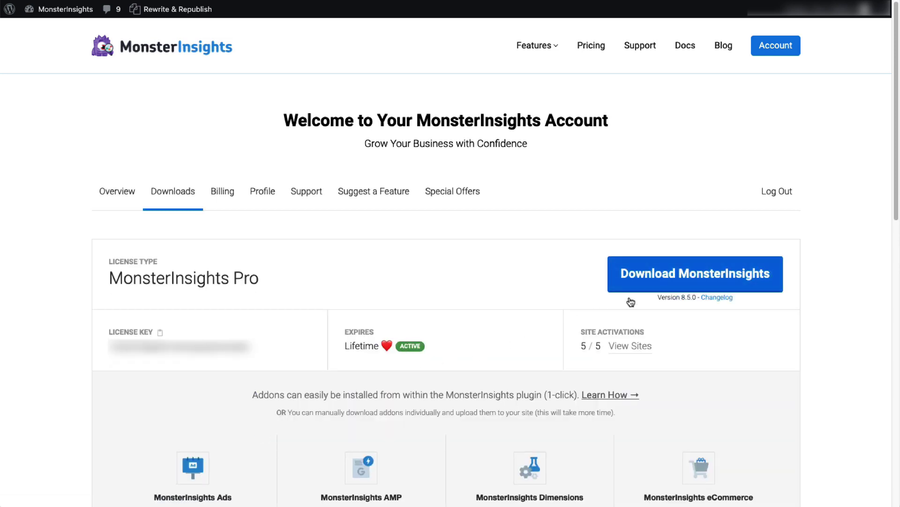
left_click(691, 280)
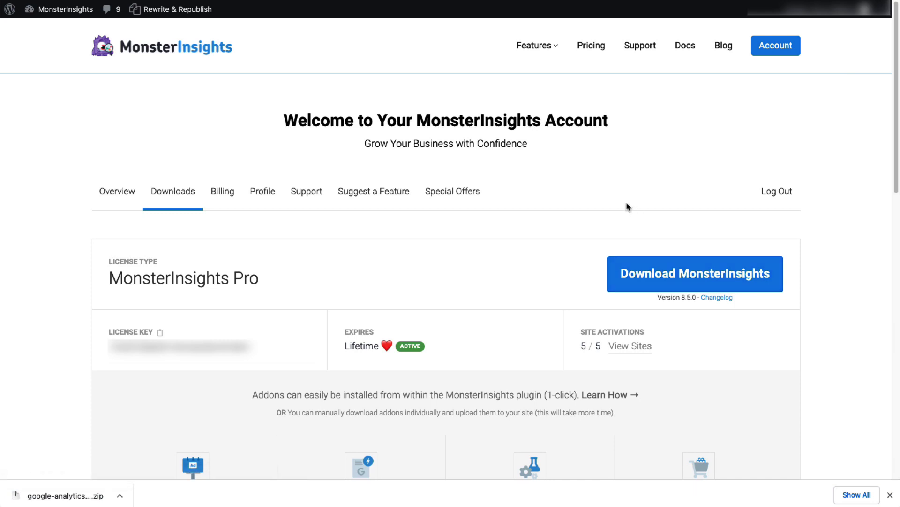
key("ctrl+Tab")
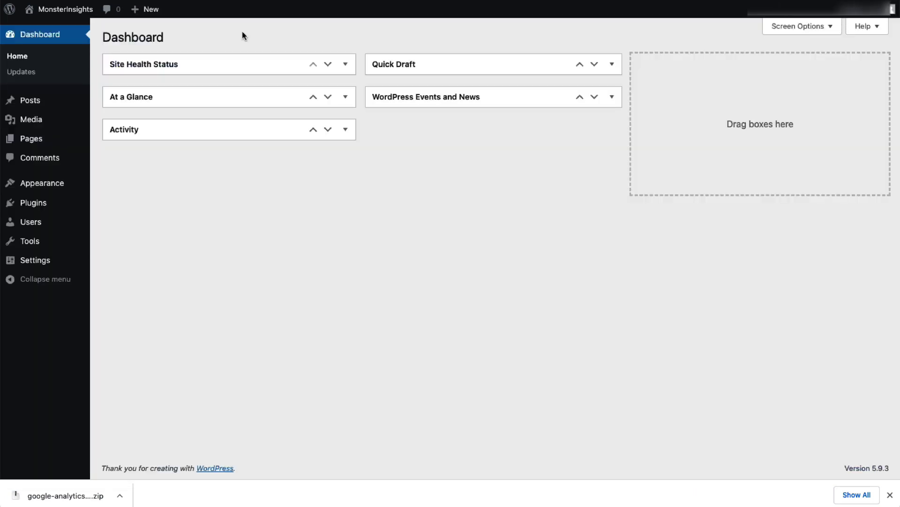
- Upload, install and activate google-analytics-premium-v8.5.0.zip from Plugins > Add New
mouse_move(58, 211)
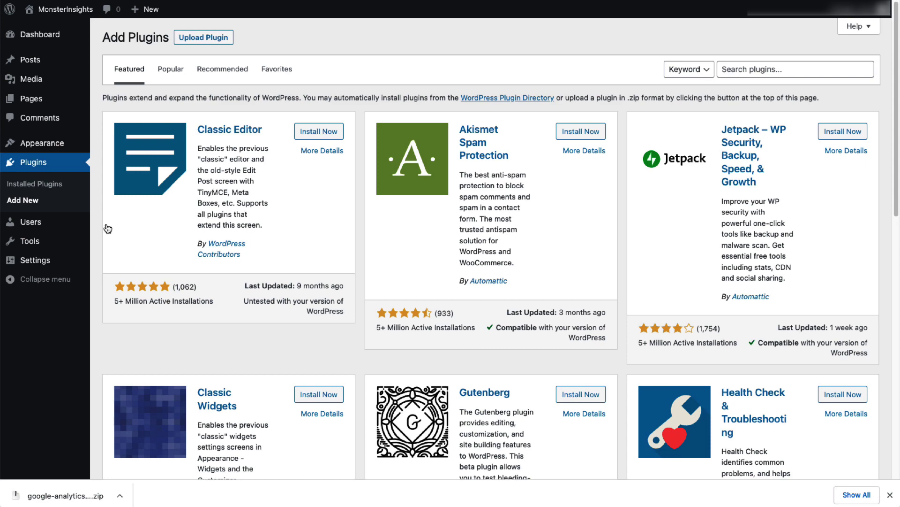
left_click(212, 38)
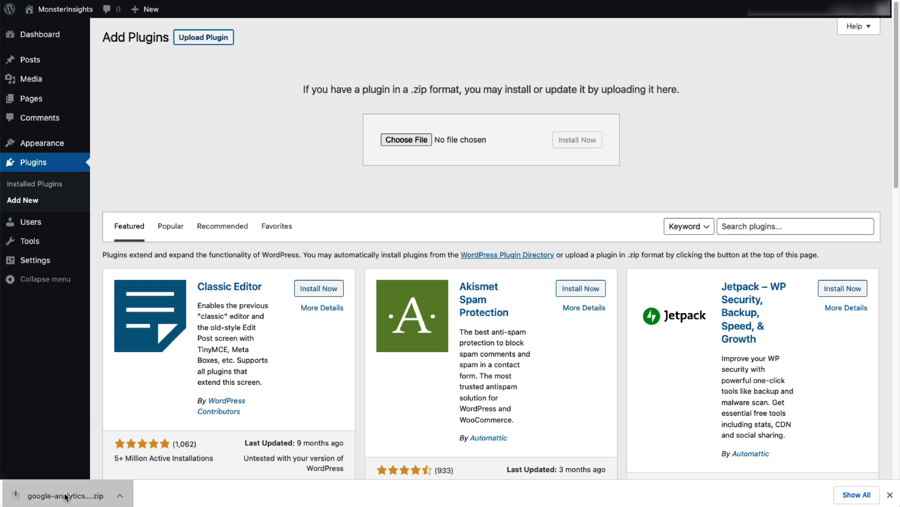
left_click_drag(429, 142, 430, 142)
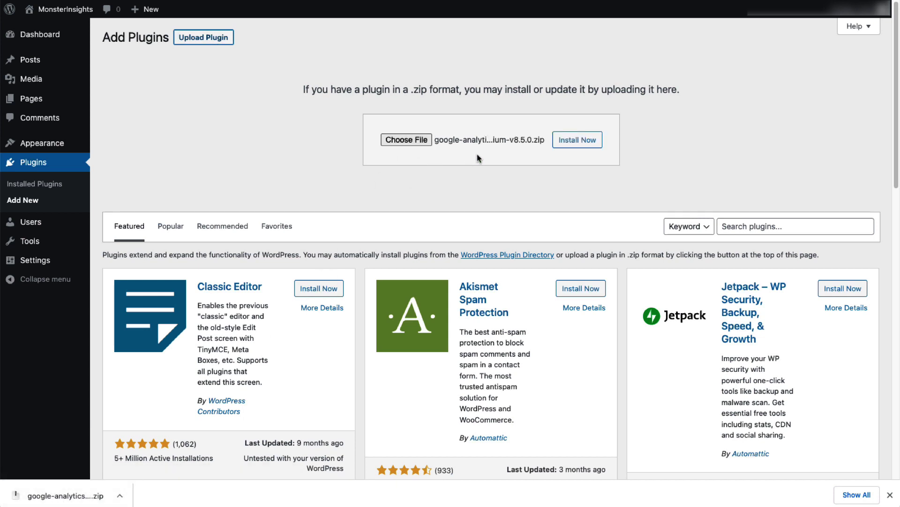
left_click(572, 146)
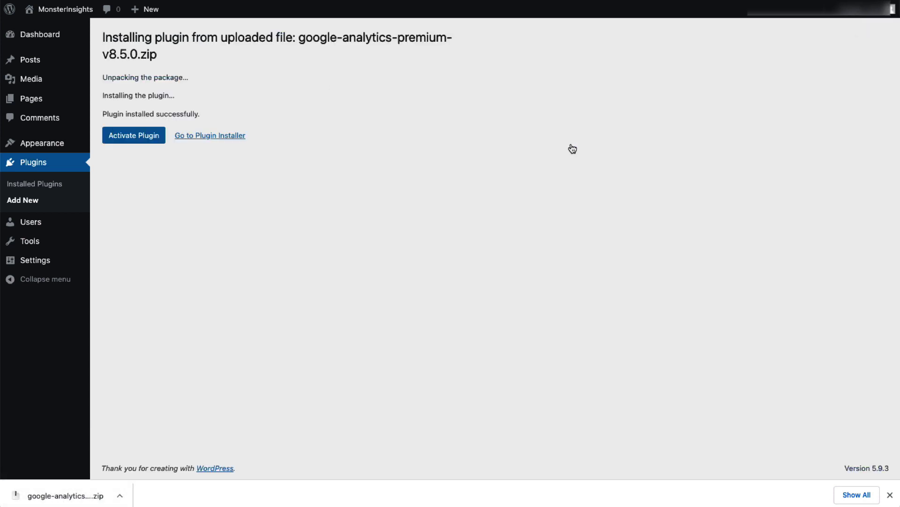
left_click(149, 139)
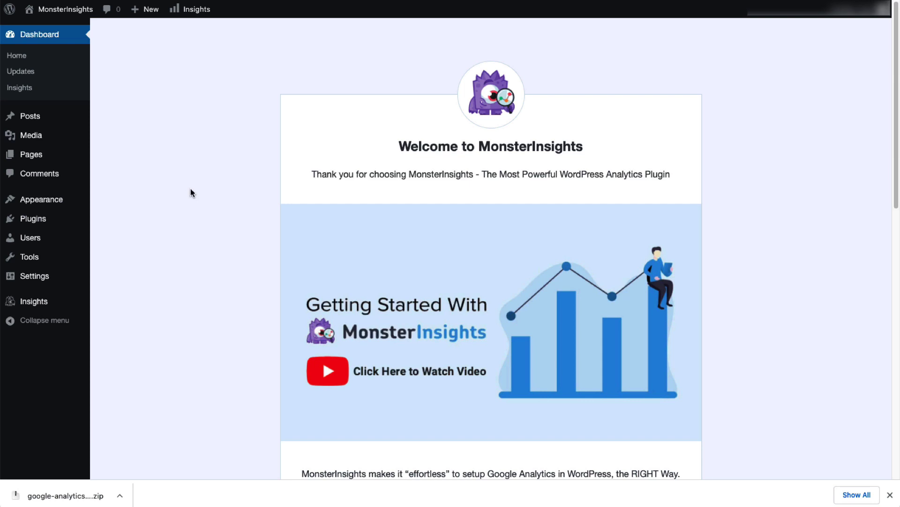
- Launch the MonsterInsights wizard, save Business Website as the category, and go to the License Key field
scroll(192, 193, "down", 6)
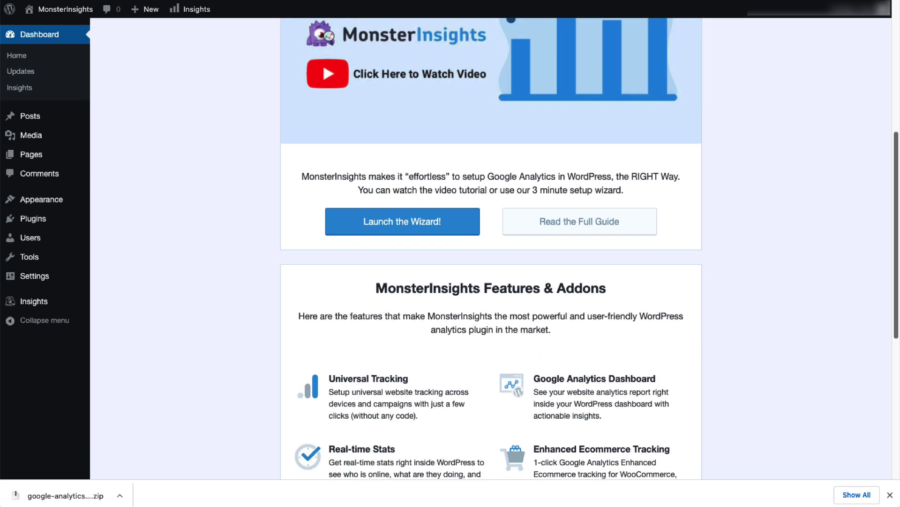
left_click(428, 219)
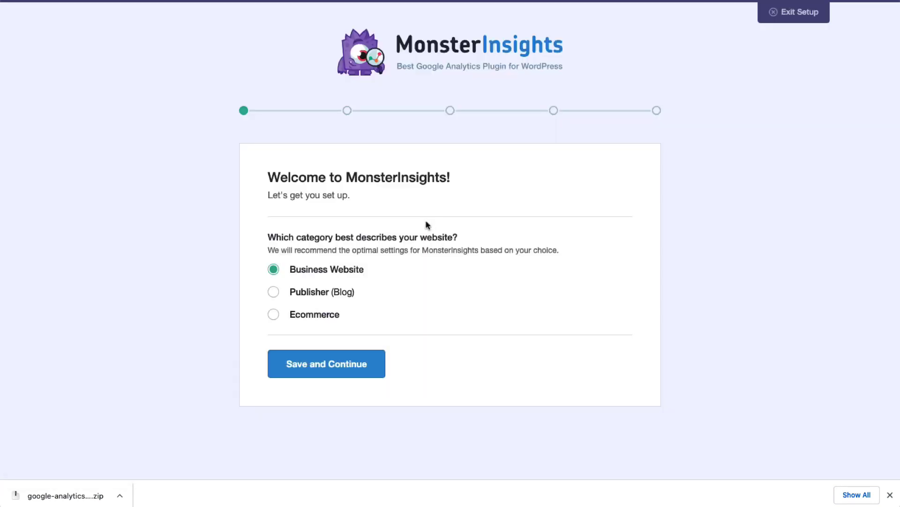
left_click(294, 370)
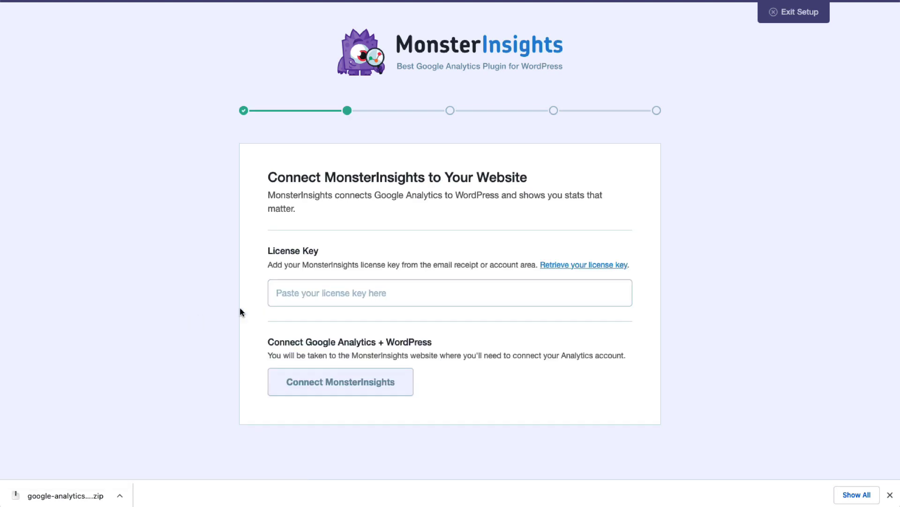
left_click(342, 291)
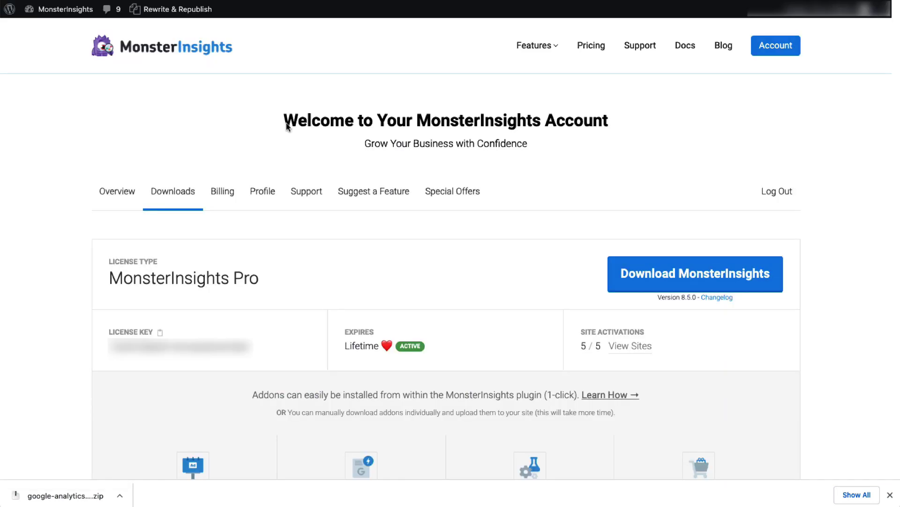